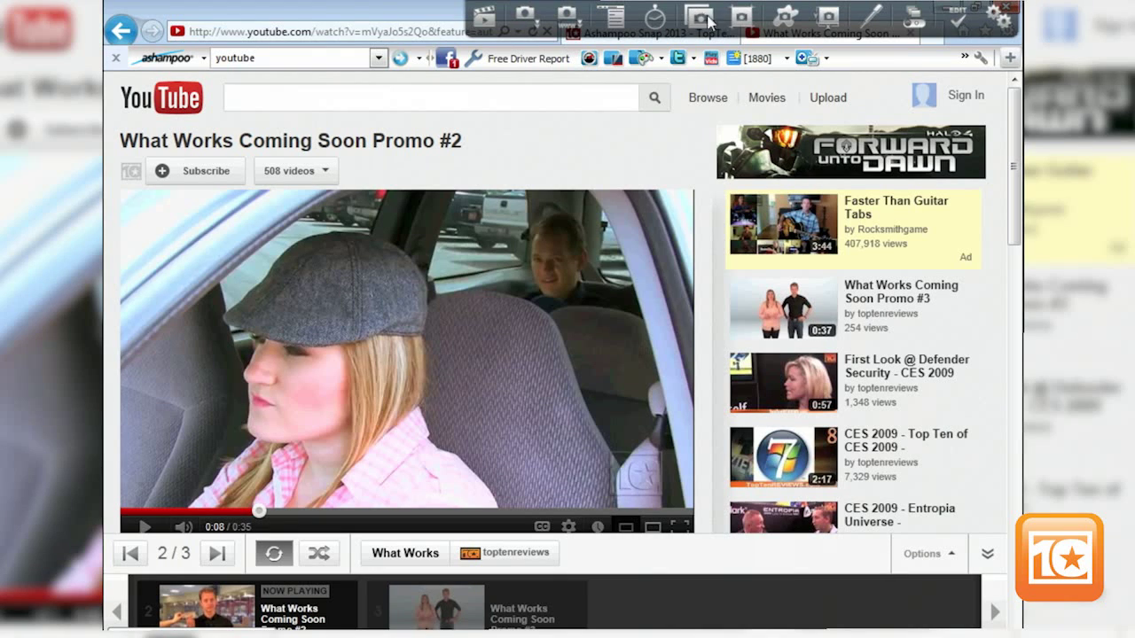
- Start a region capture and outline the video area on the web page
{"action": "left_click", "coordinate": [790, 23]}
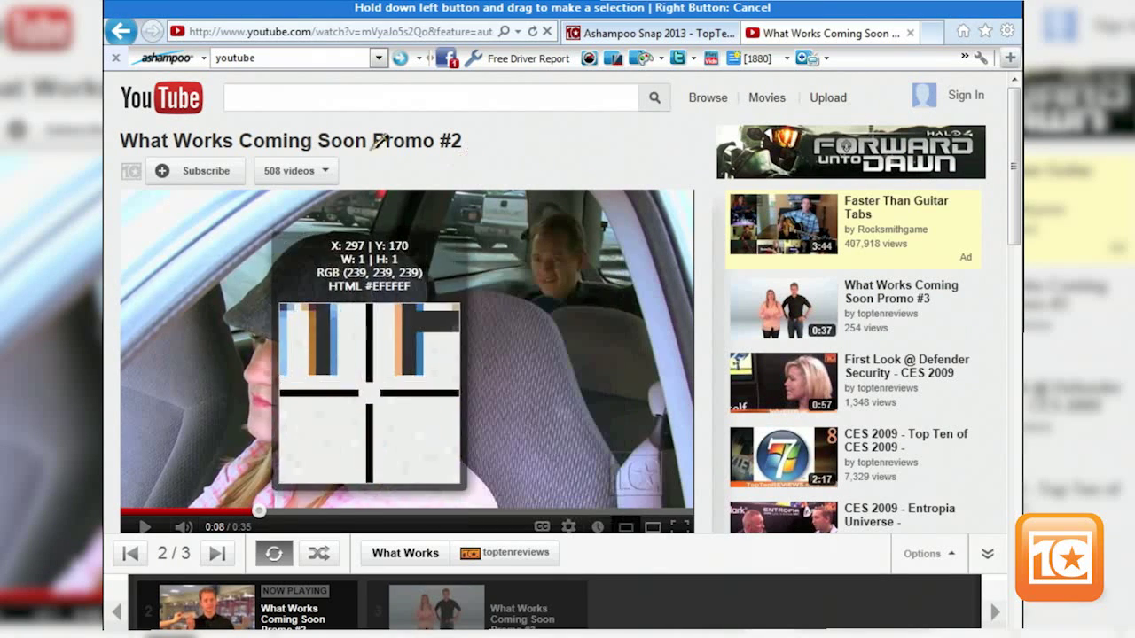
{"action": "mouse_move", "coordinate": [130, 200]}
{"action": "left_mouse_down"}
{"action": "mouse_move", "coordinate": [468, 240]}
{"action": "mouse_move", "coordinate": [288, 424]}
{"action": "mouse_move", "coordinate": [165, 213]}
{"action": "left_mouse_up"}
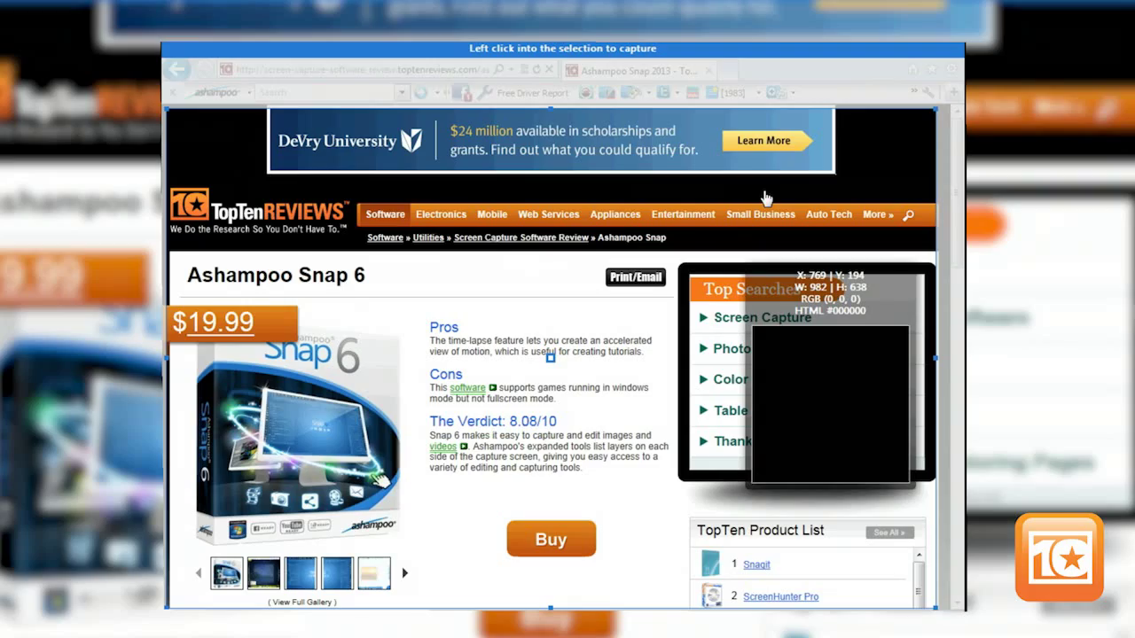
- Capture the outlined couch-scene video area into the Snap editor
{"action": "left_click", "coordinate": [769, 197]}
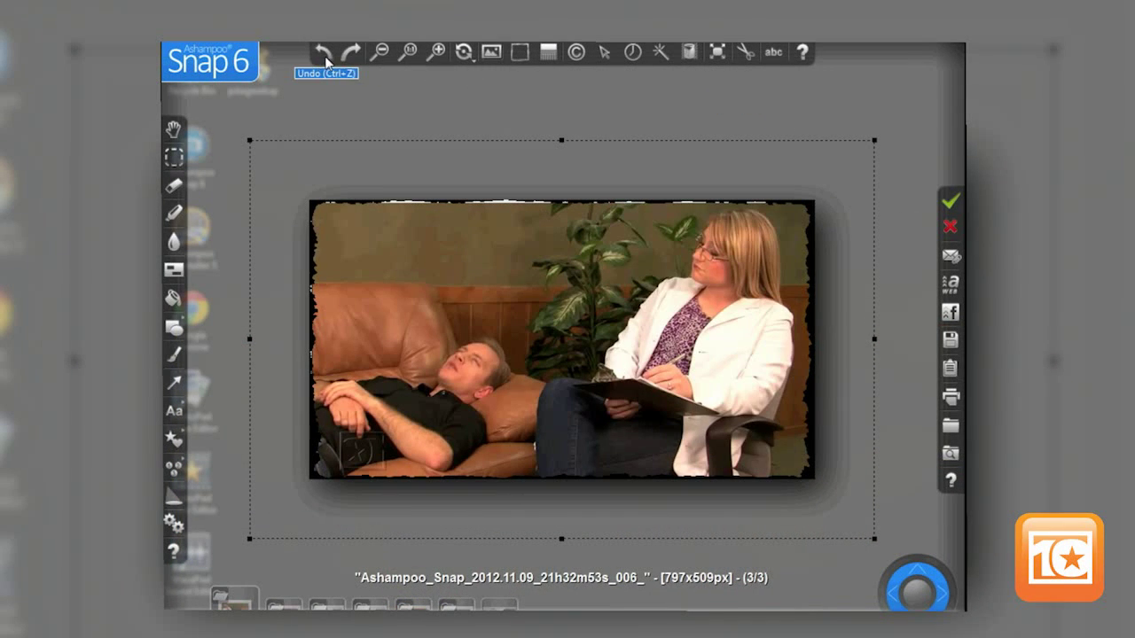
- Undo the mirroring, rotate the still 90° right, and type the caption 'See?'
{"action": "left_click", "coordinate": [325, 55]}
{"action": "left_click", "coordinate": [467, 56]}
{"action": "left_click", "coordinate": [451, 81]}
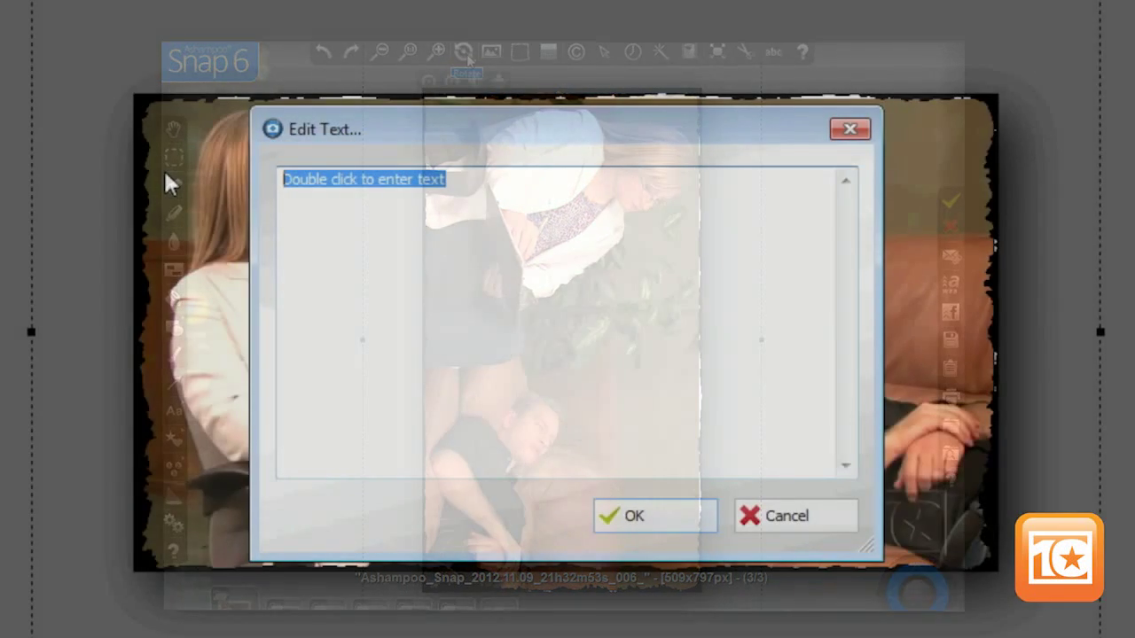
{"action": "type", "text": "Se"}
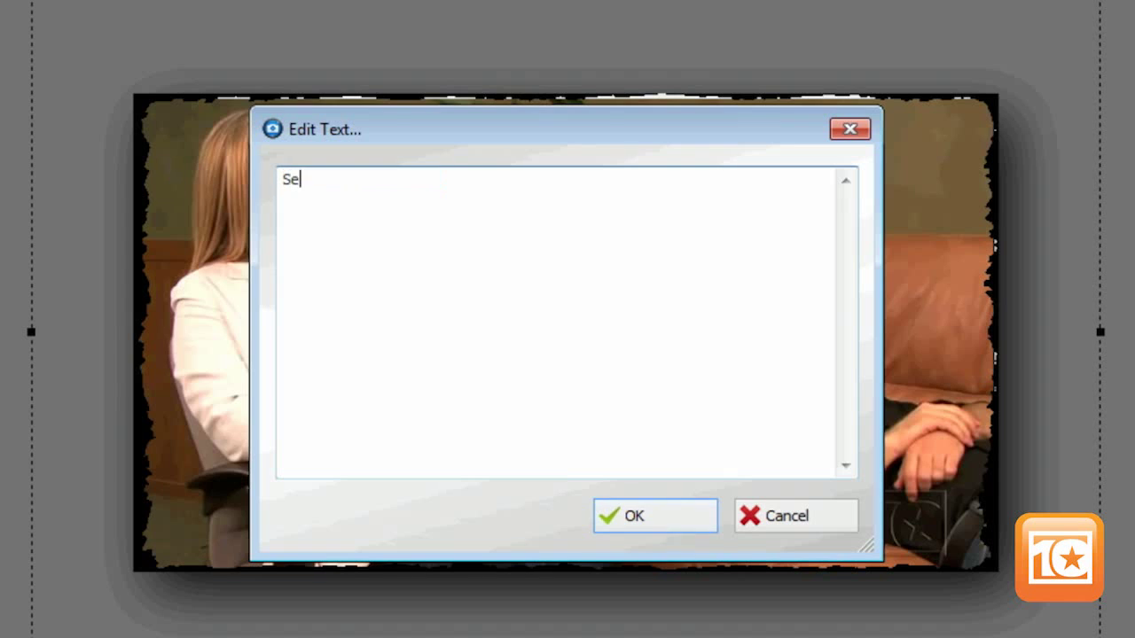
{"action": "type", "text": "e"}
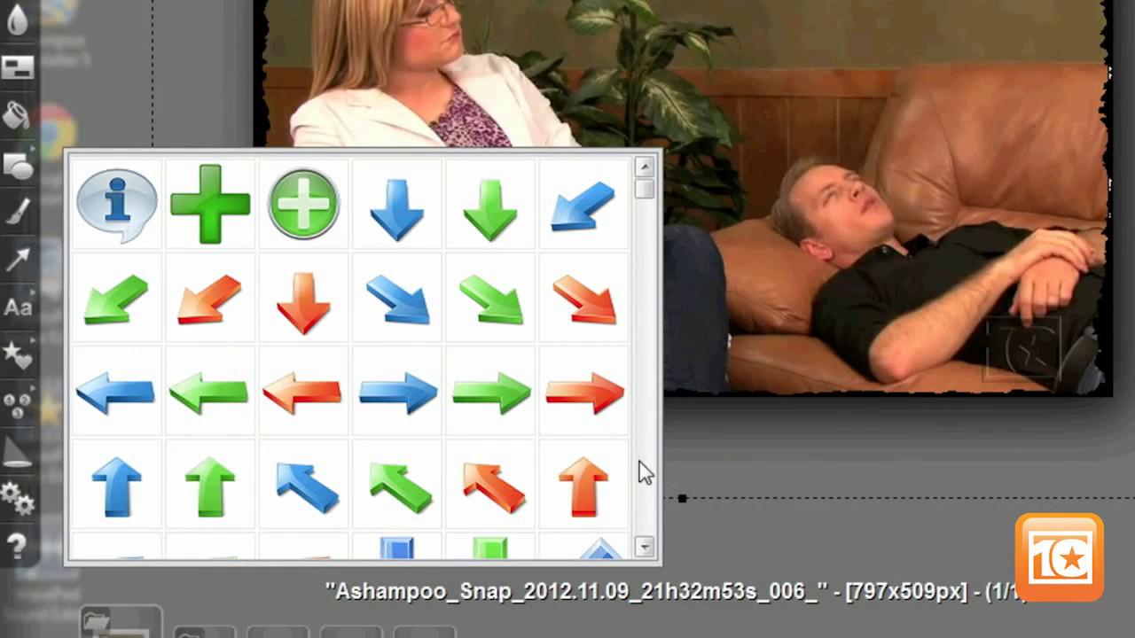
- Scroll through the arrow, flower, hand and heart stamps in the picker
{"action": "scroll", "coordinate": [644, 514], "scroll_direction": "down", "scroll_amount": 3}
{"action": "scroll", "coordinate": [643, 515], "scroll_direction": "down", "scroll_amount": 3}
{"action": "scroll", "coordinate": [643, 515], "scroll_direction": "down", "scroll_amount": 3}
{"action": "scroll", "coordinate": [645, 517], "scroll_direction": "down", "scroll_amount": 3}
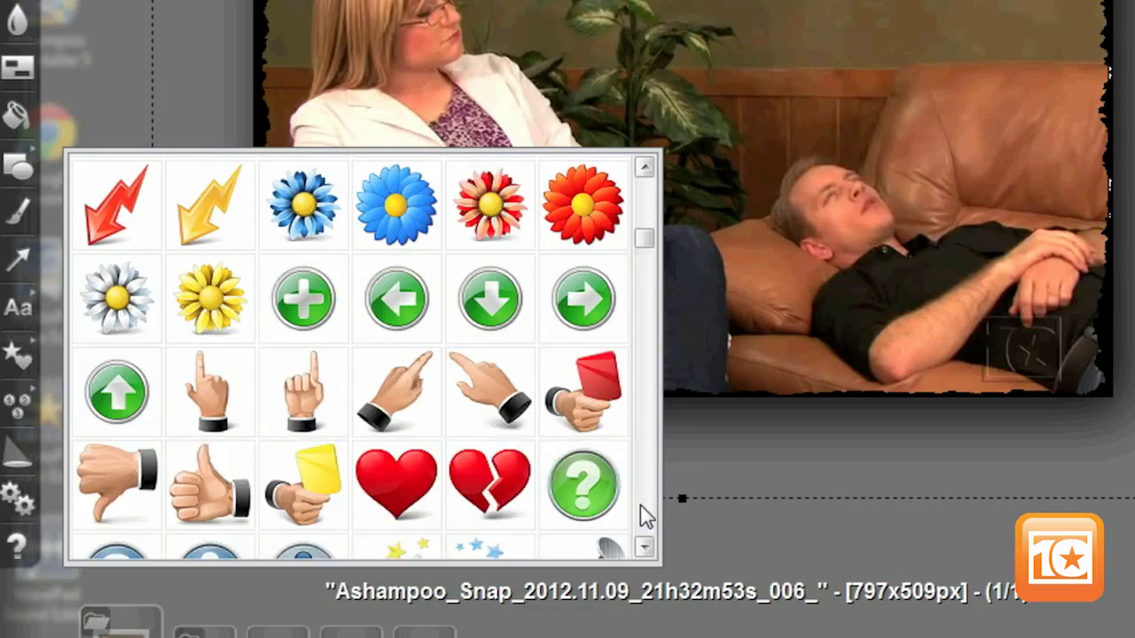
{"action": "scroll", "coordinate": [645, 516], "scroll_direction": "down", "scroll_amount": 3}
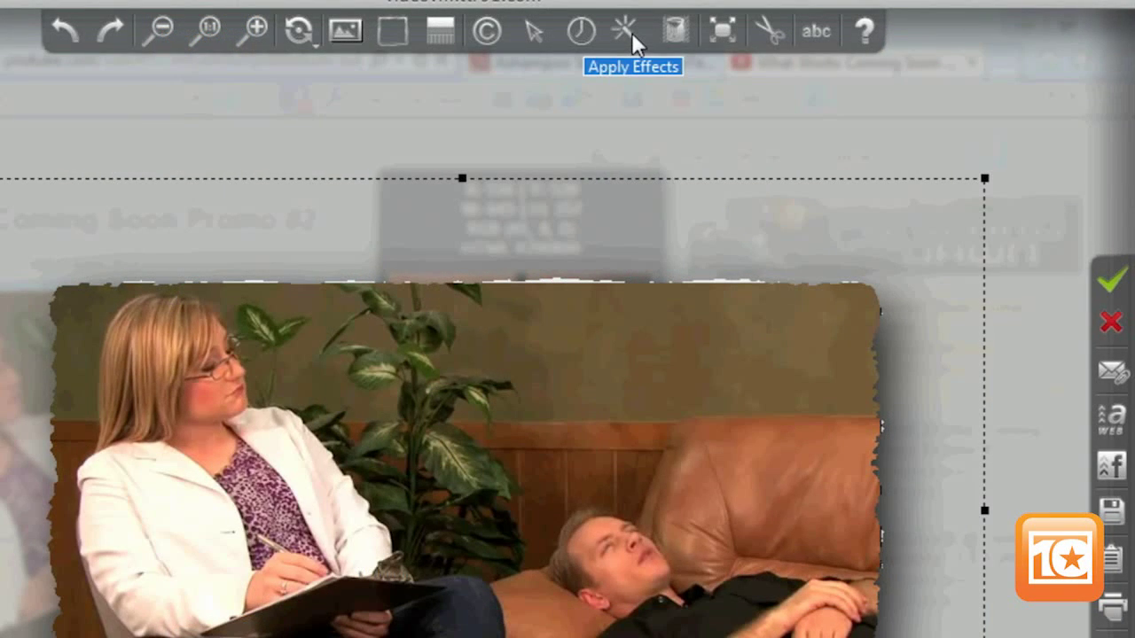
- Preview the sepia Retro6 effect on the still, then switch to Blur
{"action": "left_click", "coordinate": [632, 31]}
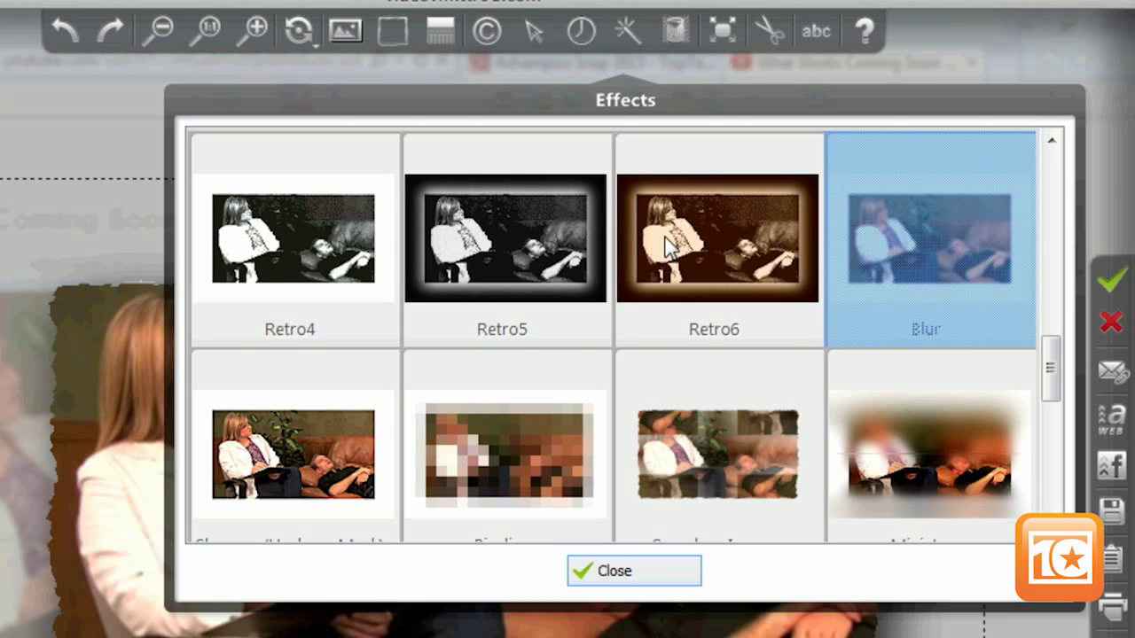
{"action": "left_click", "coordinate": [665, 246]}
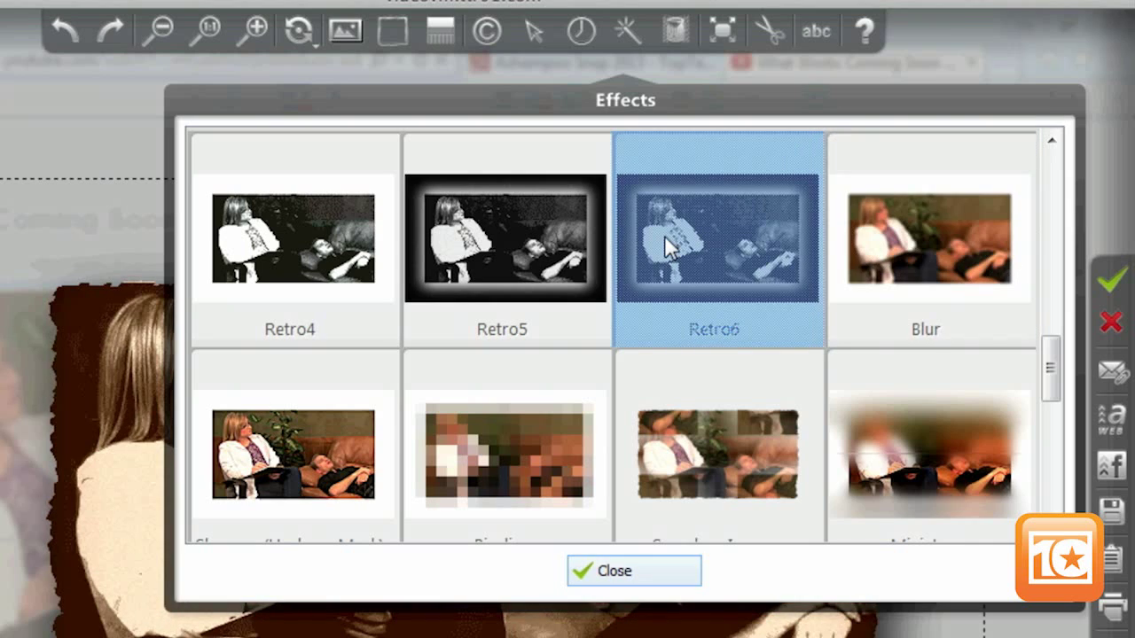
{"action": "left_click", "coordinate": [931, 255]}
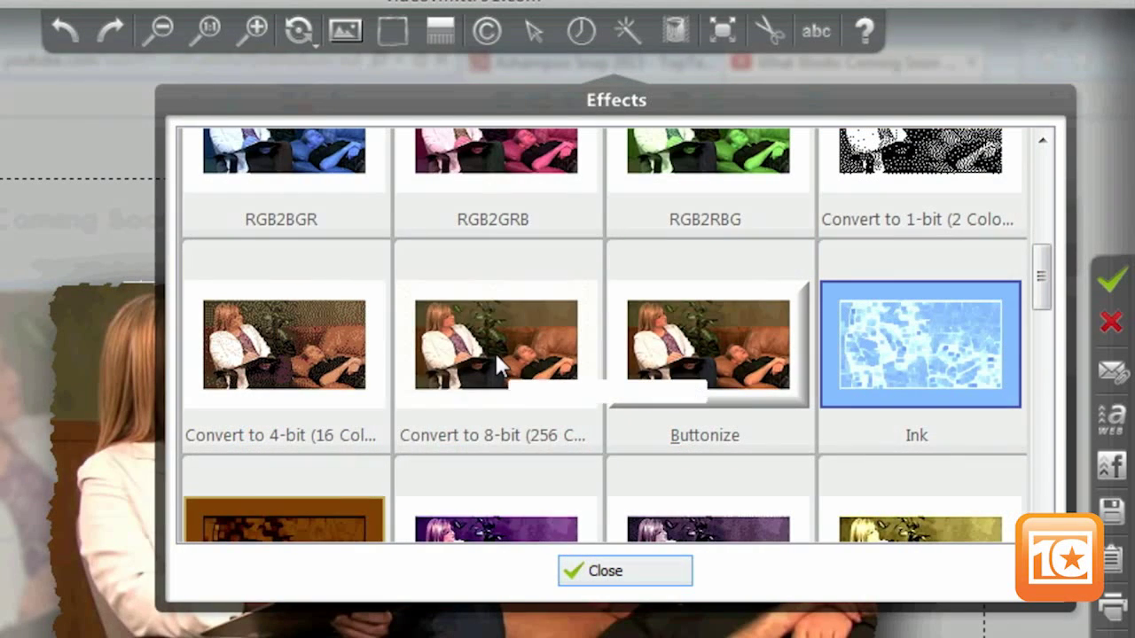